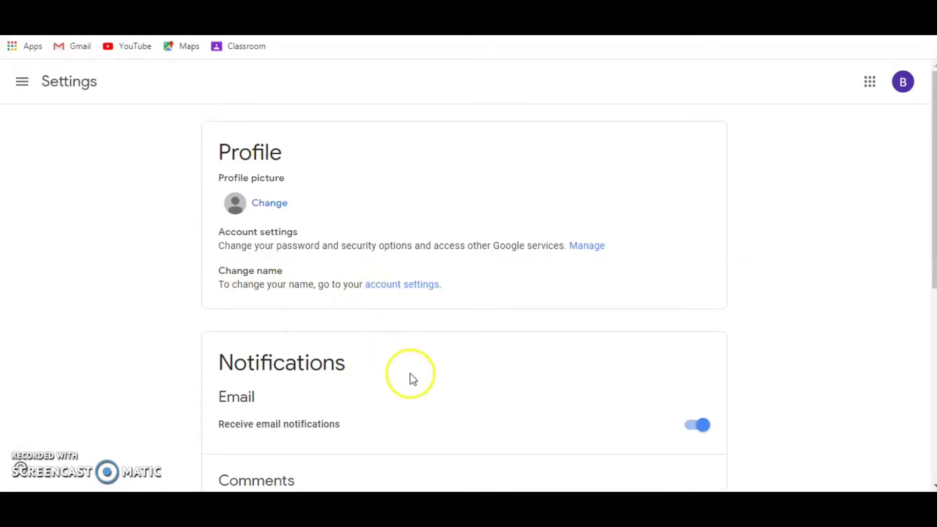
# Review the profile and notification settings, including the per-class notification option for Test class 2021.
pyautogui.scroll(-1, 412, 379)
pyautogui.scroll(-1, 413, 379)
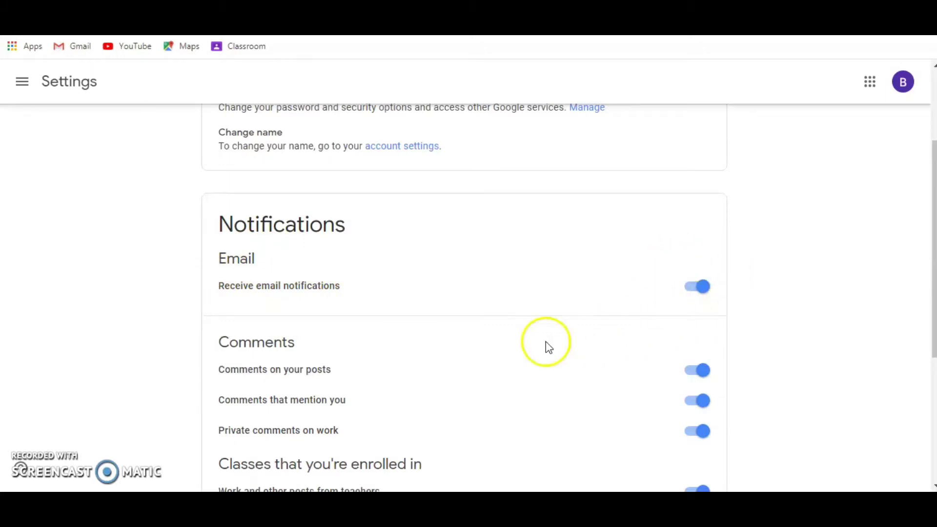
pyautogui.scroll(-3, 478, 358)
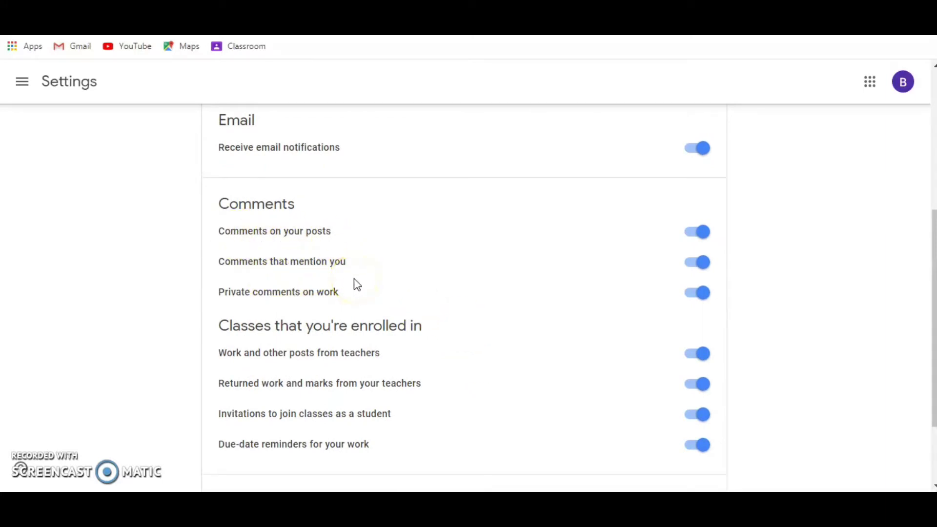
pyautogui.doubleClick(318, 308)
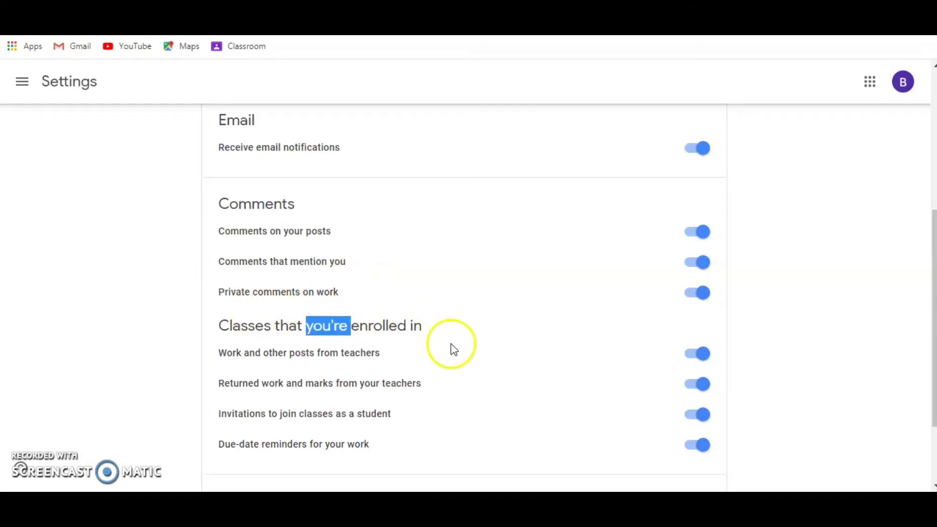
pyautogui.scroll(-2, 450, 348)
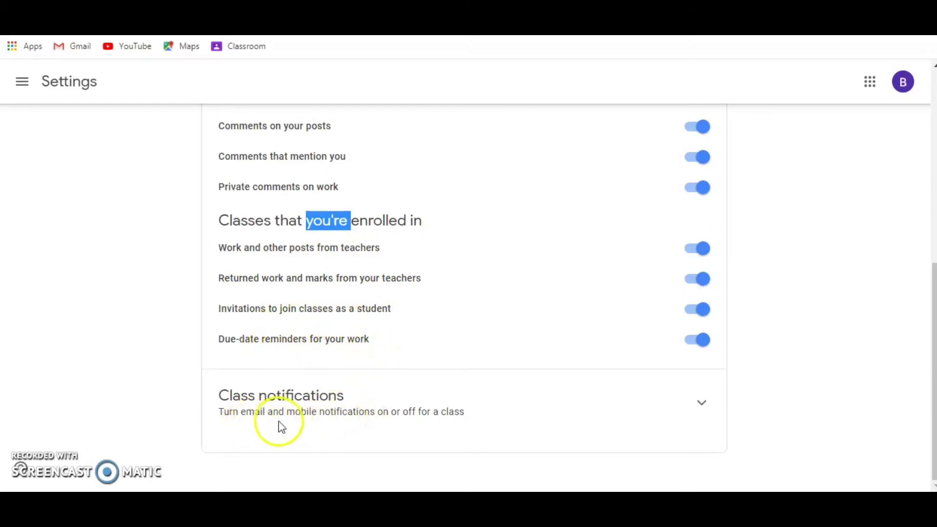
pyautogui.click(701, 404)
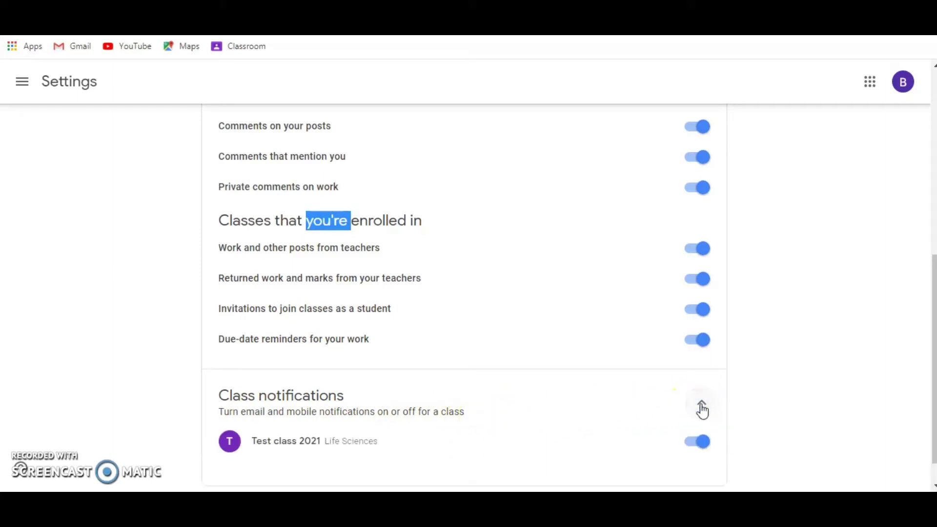
pyautogui.click(701, 407)
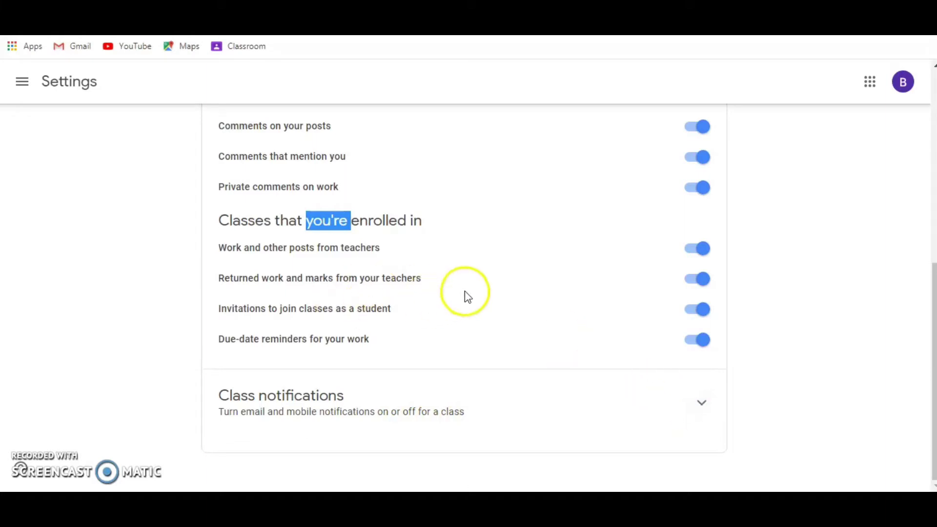
pyautogui.scroll(5, 466, 297)
pyautogui.scroll(2, 467, 303)
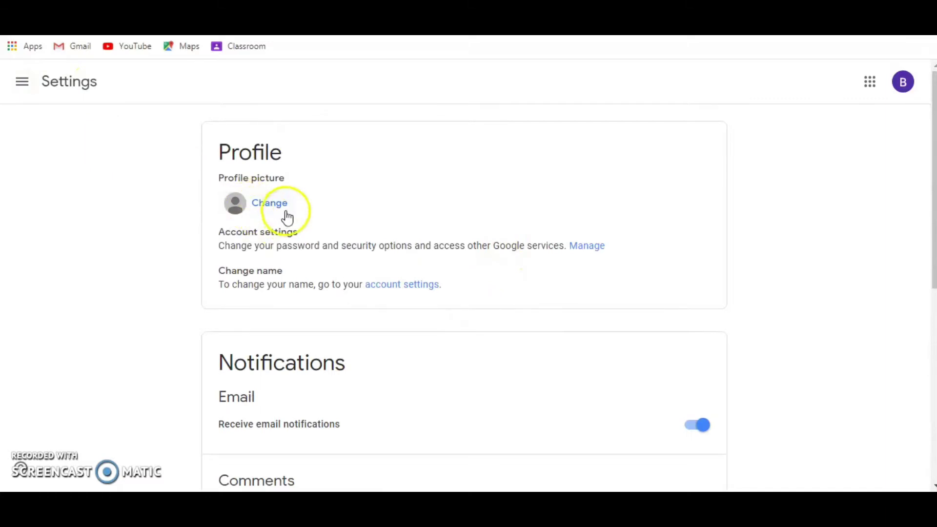
# Open the main navigation from Test class 2021 and go to the To do list.
pyautogui.click(21, 90)
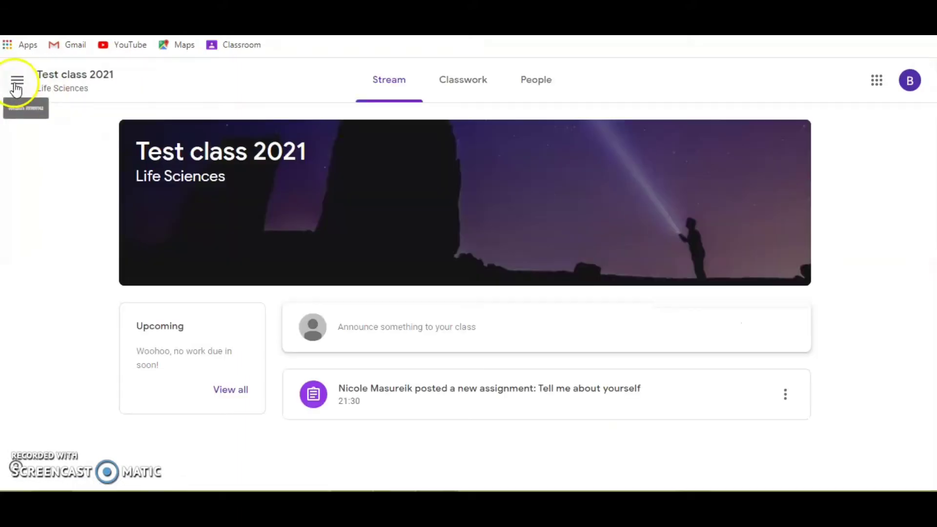
pyautogui.click(17, 82)
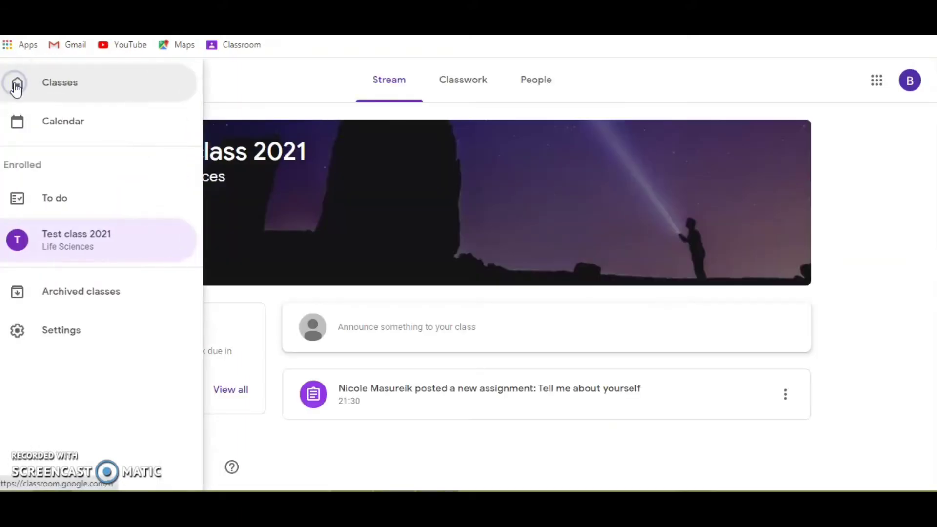
pyautogui.click(49, 202)
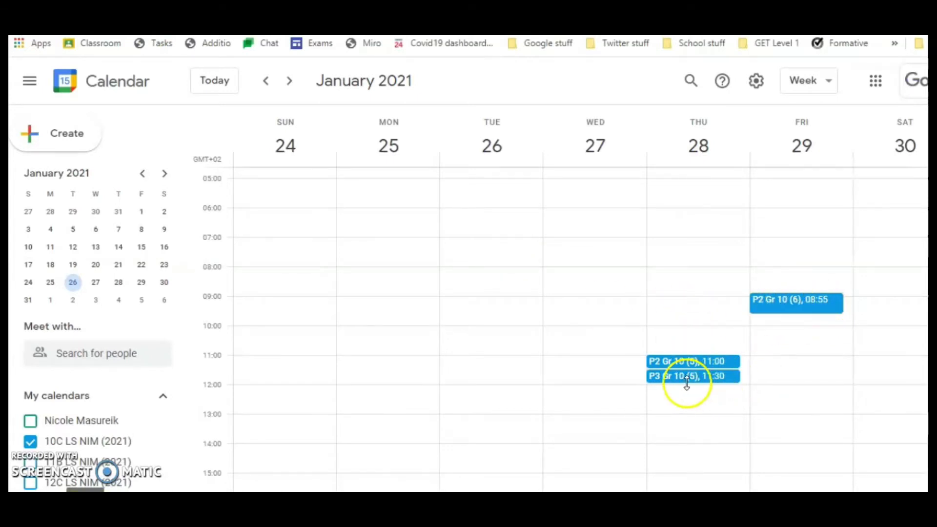
# View the details of the 11:00 P2 Gr 10 (5) calendar event on Thursday 28 January, and close them.
pyautogui.click(668, 362)
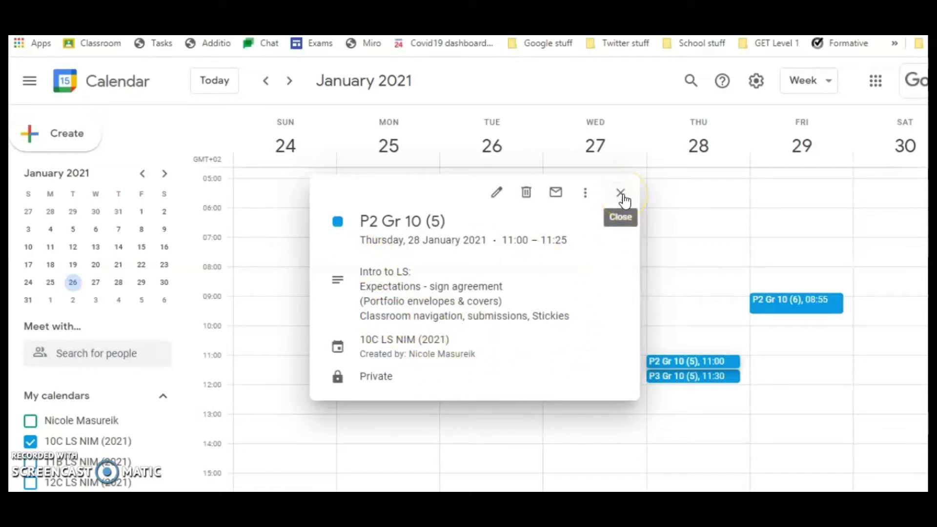
pyautogui.click(620, 193)
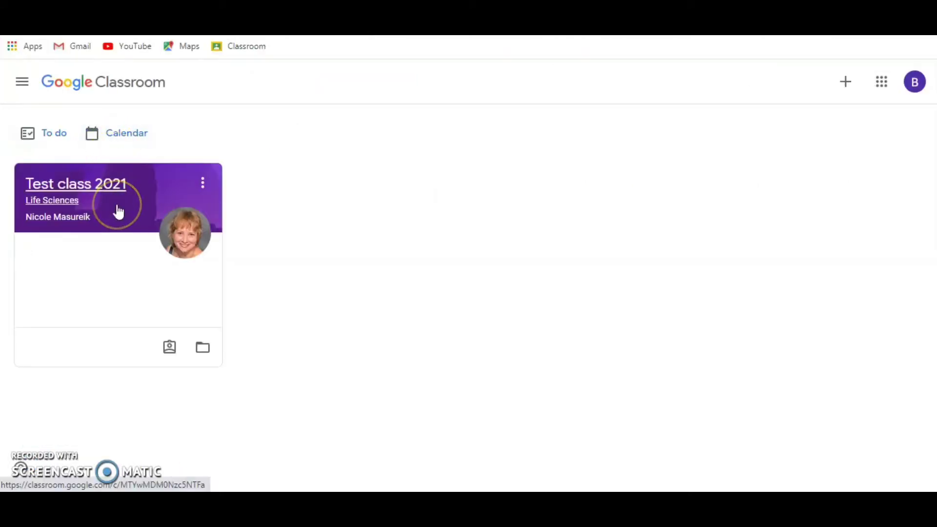
# Open Test class 2021 from the class list and view its Classwork and People pages.
pyautogui.click(119, 212)
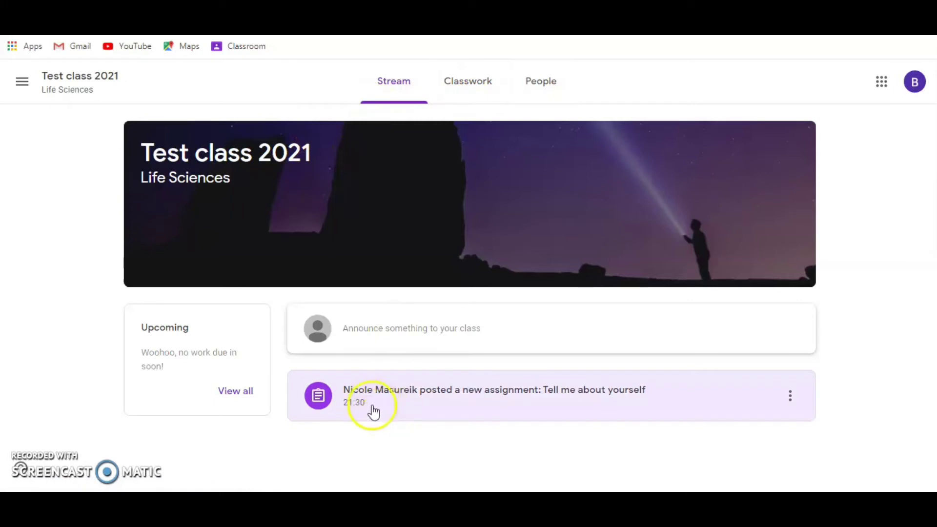
pyautogui.click(467, 81)
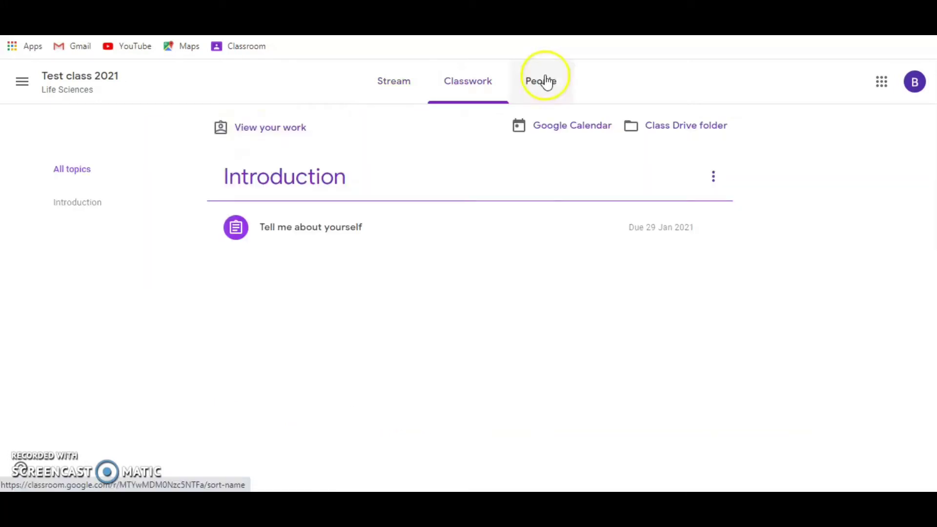
pyautogui.click(546, 85)
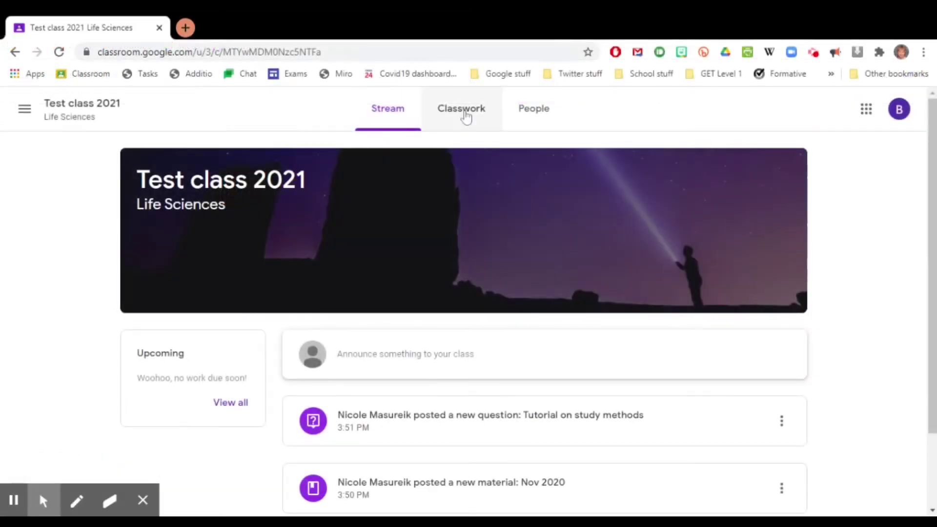
# Show the classwork for the Introduction topic and the Random topic, and return to all topics.
pyautogui.click(466, 116)
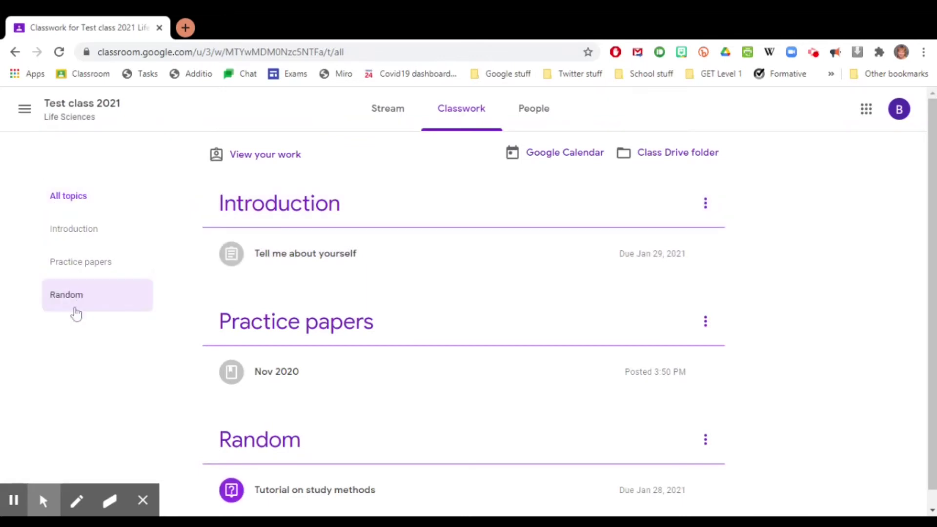
pyautogui.click(72, 237)
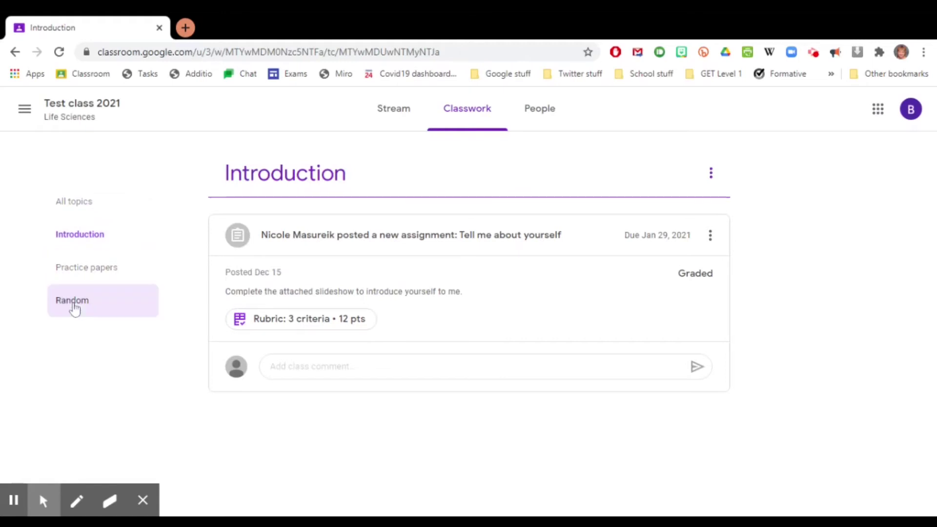
pyautogui.click(73, 302)
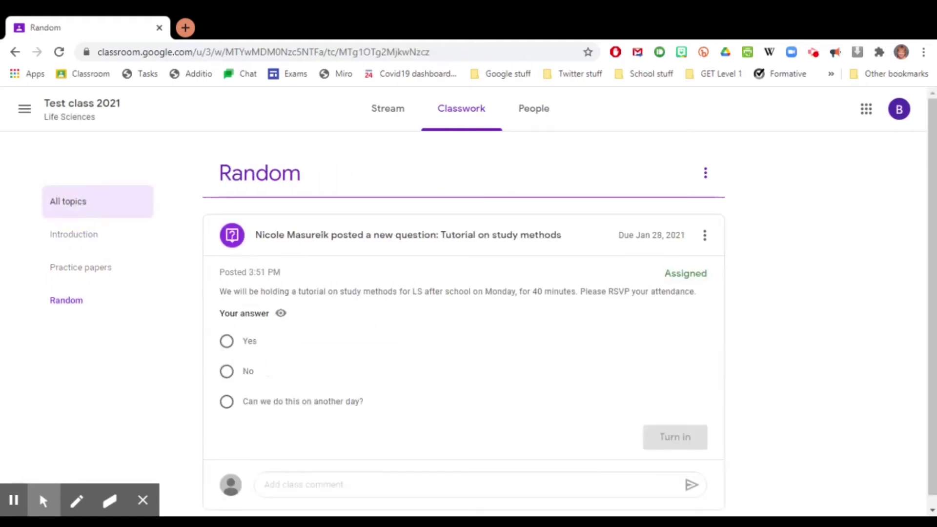
pyautogui.click(81, 207)
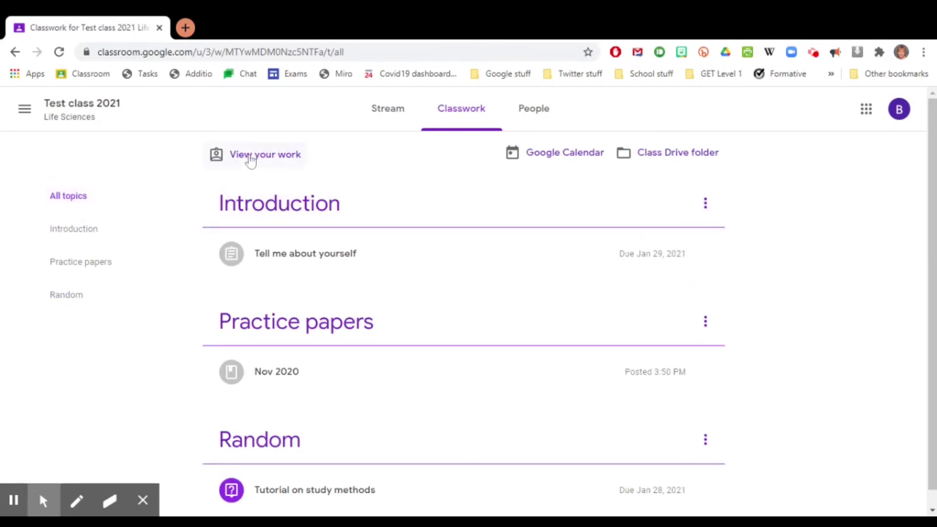
# View the student's own work list for the class and return to the classwork page.
pyautogui.click(250, 158)
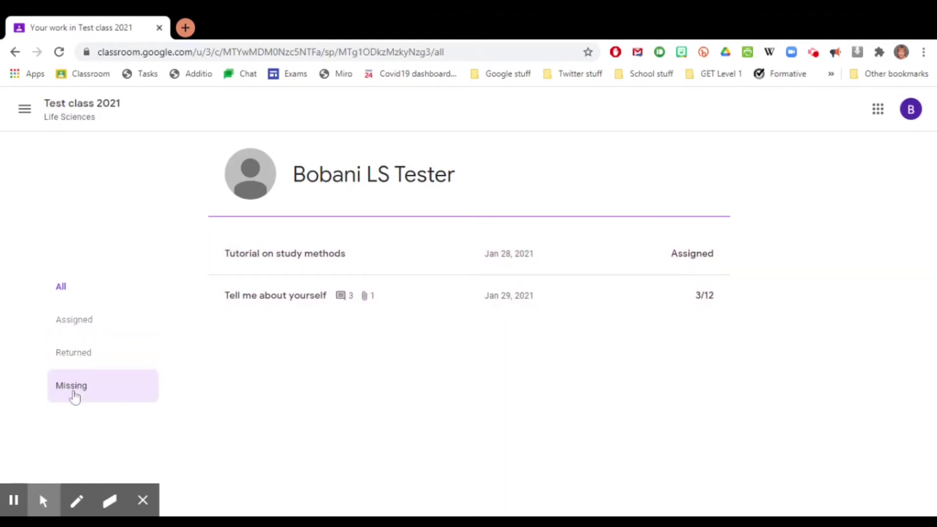
pyautogui.click(16, 52)
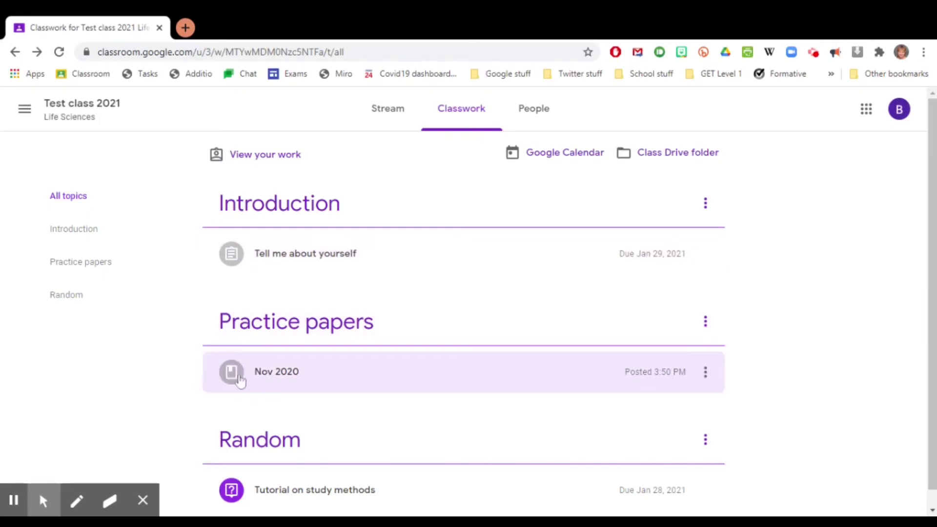
# Preview the Nov 2020 practice paper material and the Tell me about yourself assignment in the classwork list.
pyautogui.click(235, 378)
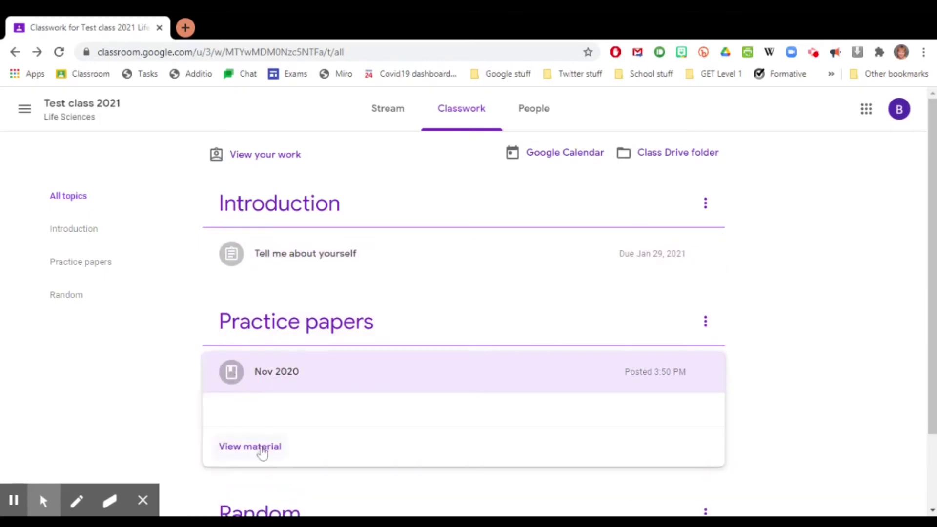
pyautogui.scroll(-3, 256, 459)
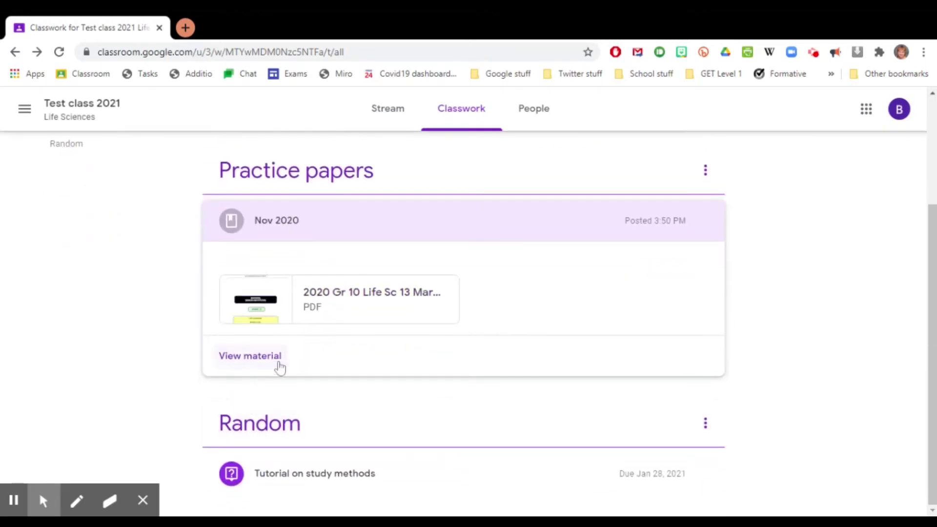
pyautogui.click(273, 225)
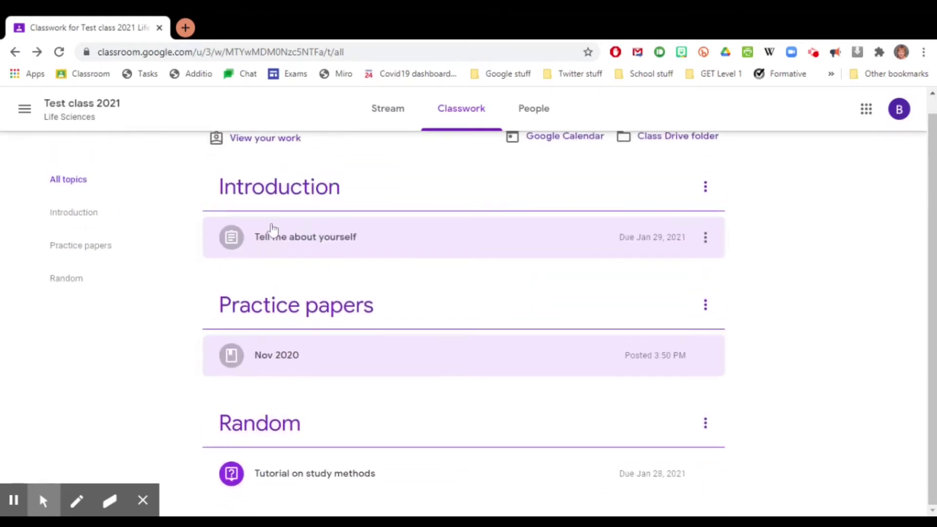
pyautogui.click(274, 254)
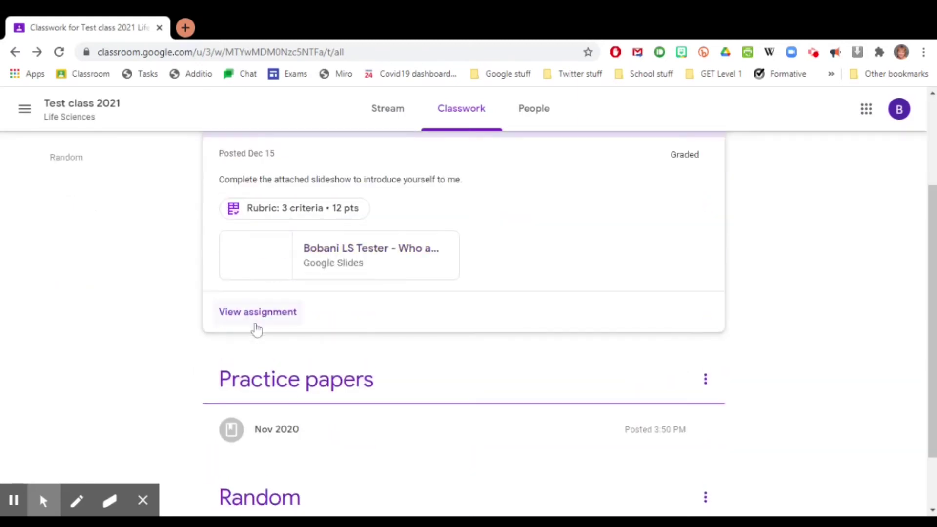
pyautogui.scroll(-1, 256, 330)
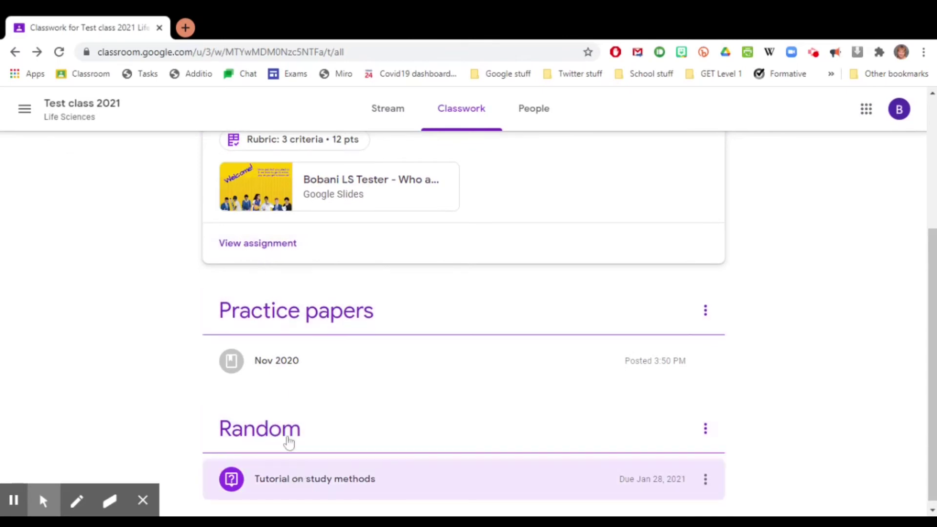
# Answer Yes to the Tutorial on study methods question and turn in the answer.
pyautogui.scroll(-1, 288, 441)
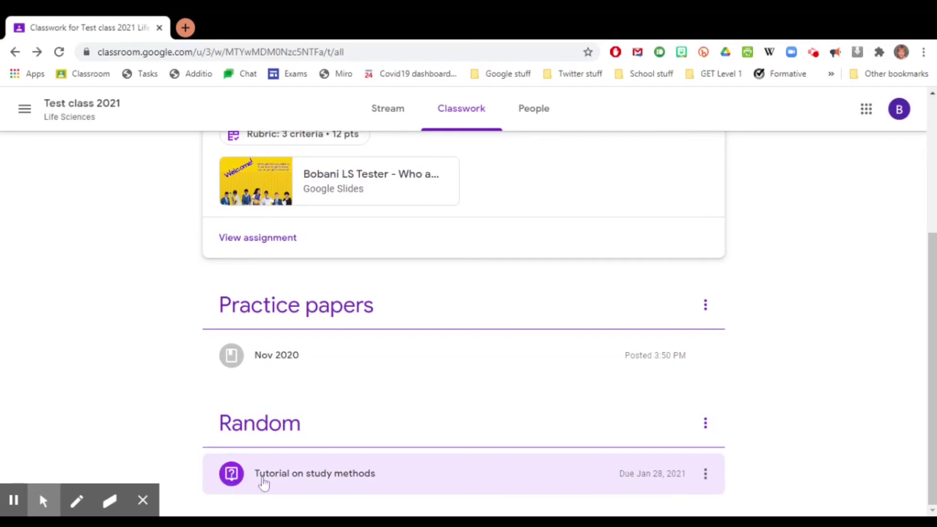
pyautogui.click(264, 482)
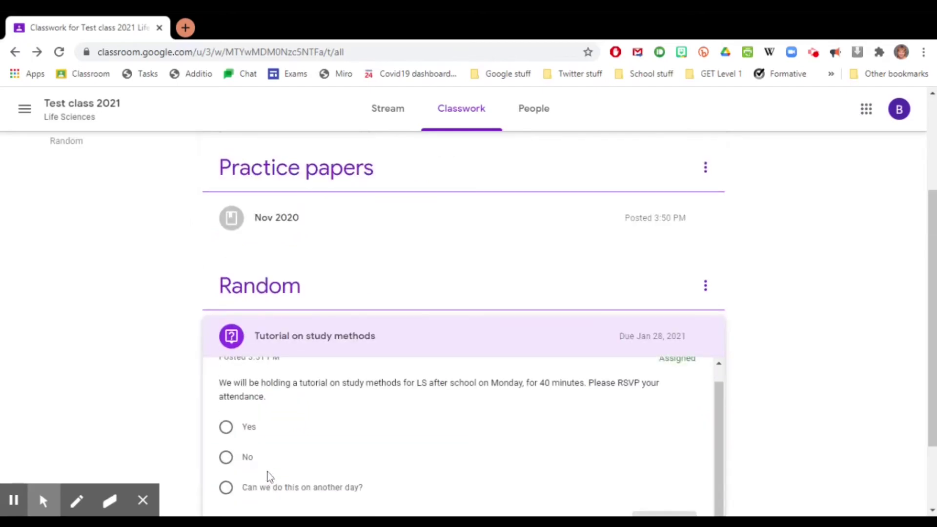
pyautogui.scroll(-2, 807, 435)
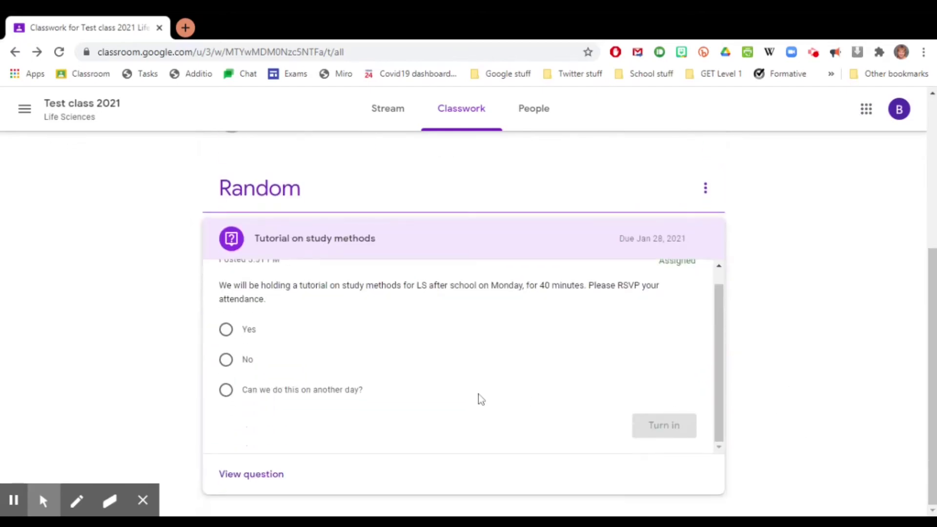
pyautogui.scroll(1, 409, 382)
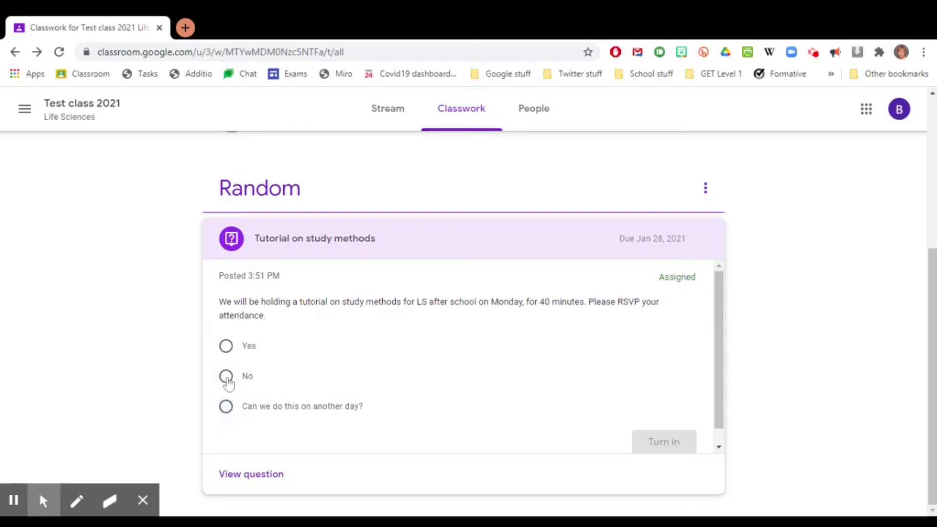
pyautogui.click(226, 347)
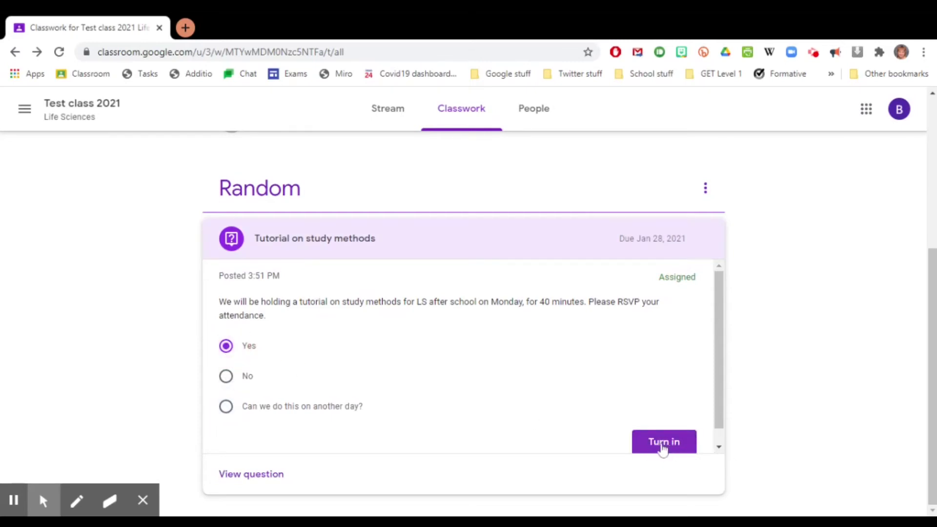
pyautogui.click(663, 447)
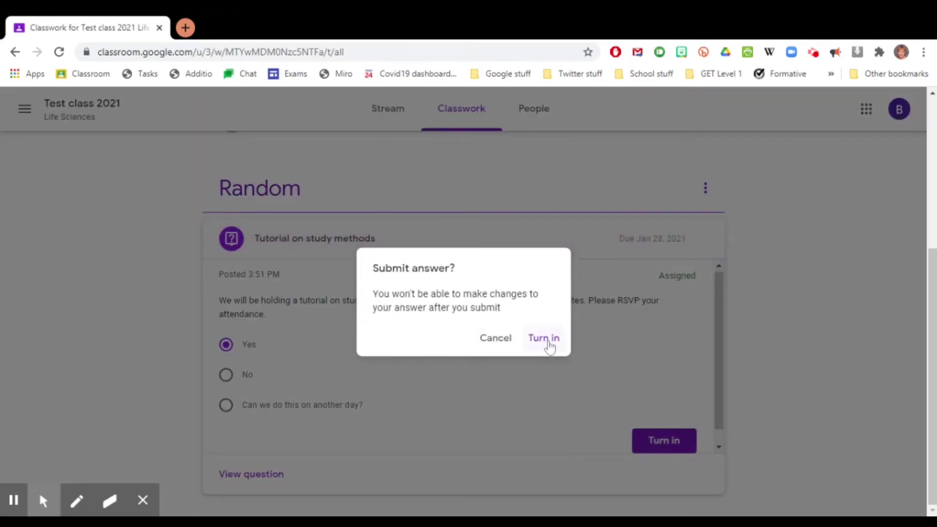
pyautogui.click(544, 339)
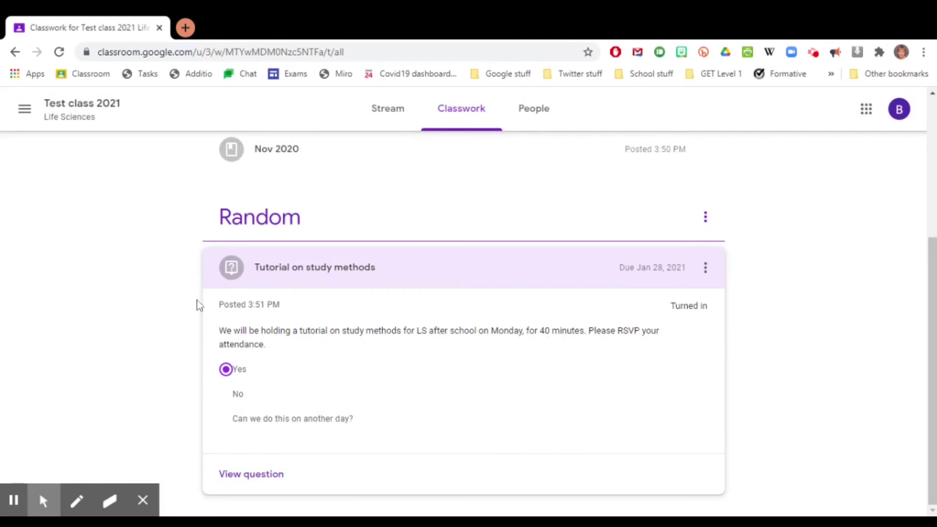
# Open the student's own work list to check the status of the Tutorial on study methods question.
pyautogui.scroll(4, 183, 328)
pyautogui.scroll(1, 182, 326)
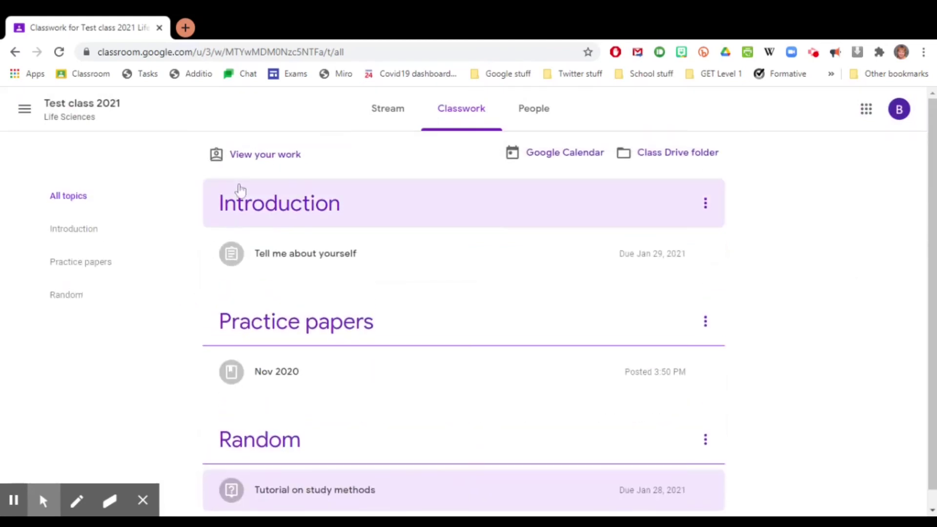
pyautogui.click(250, 163)
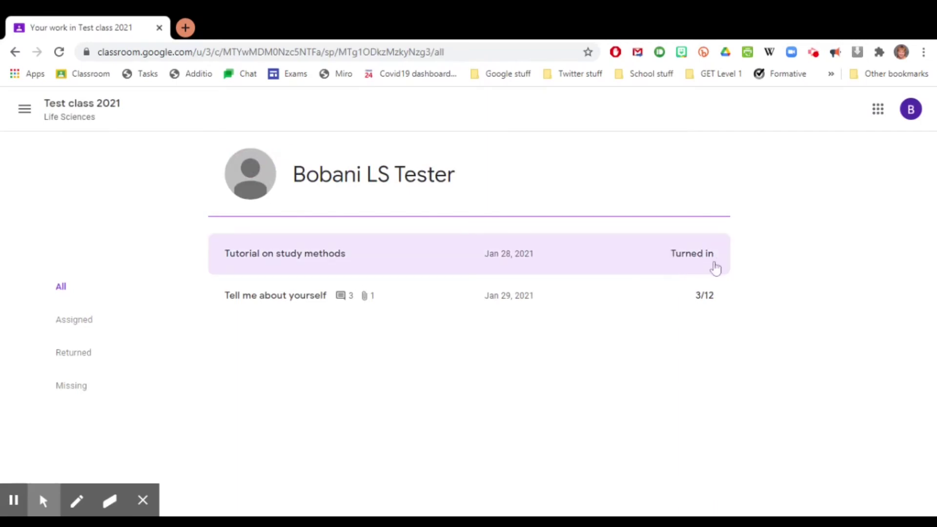
# Open the To do overview from the work list and review its class filter options and the Missing and Done work.
pyautogui.click(15, 52)
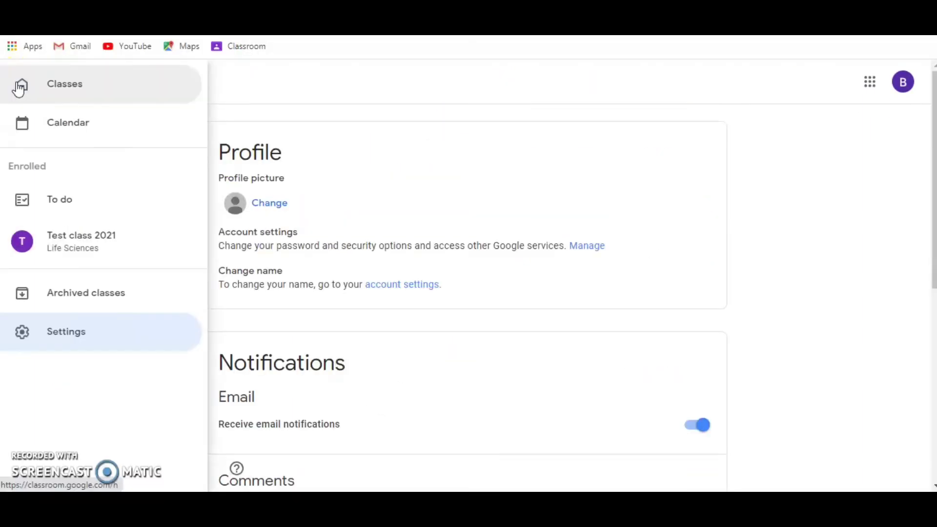
pyautogui.click(61, 211)
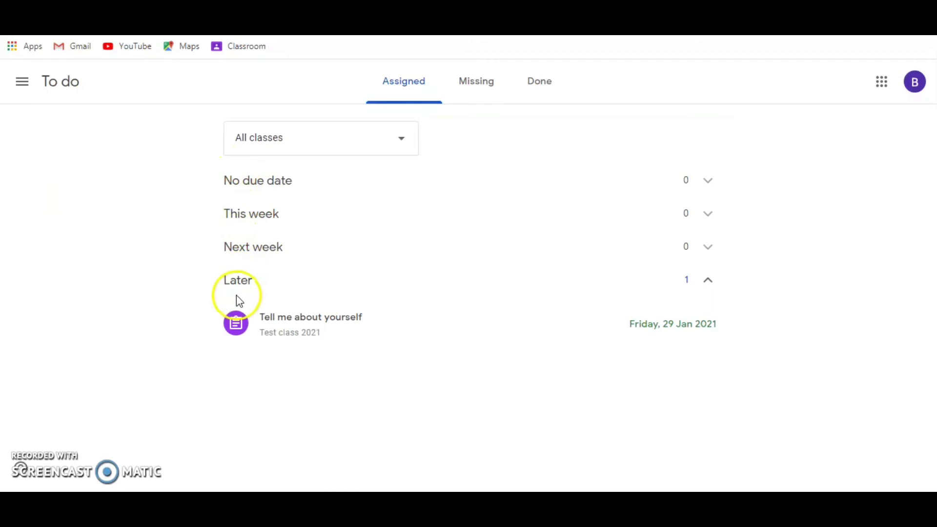
pyautogui.click(400, 141)
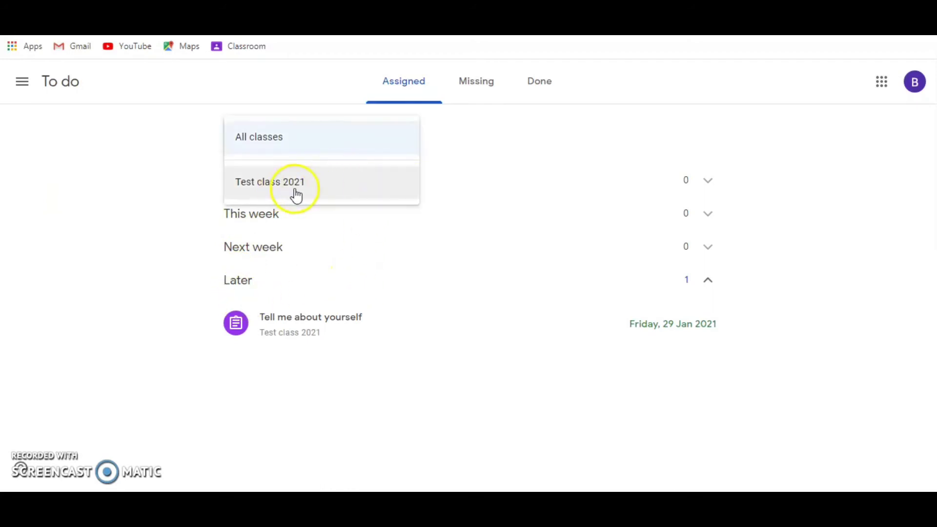
pyautogui.click(471, 138)
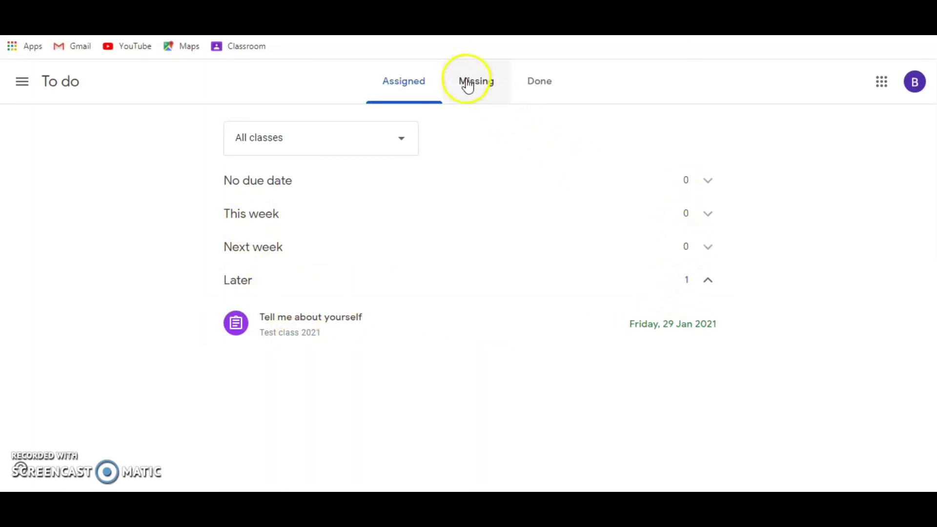
pyautogui.click(468, 86)
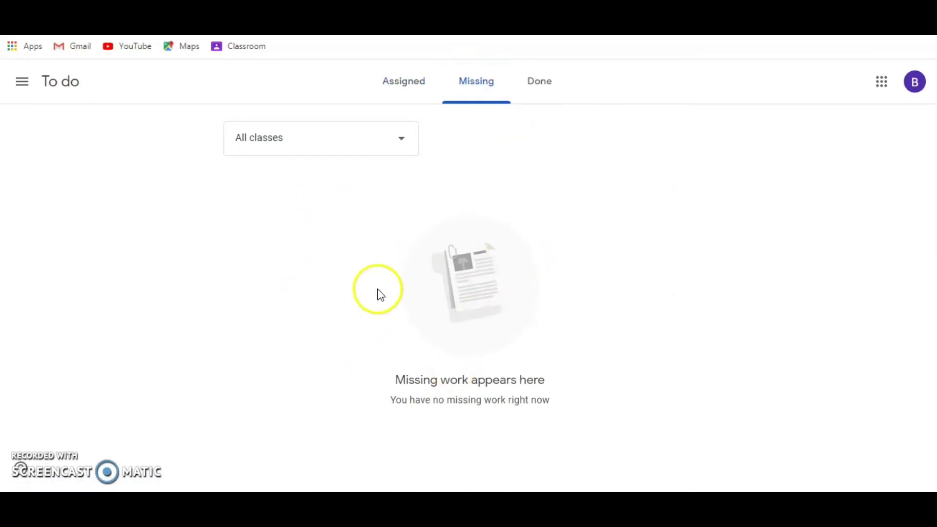
pyautogui.click(537, 90)
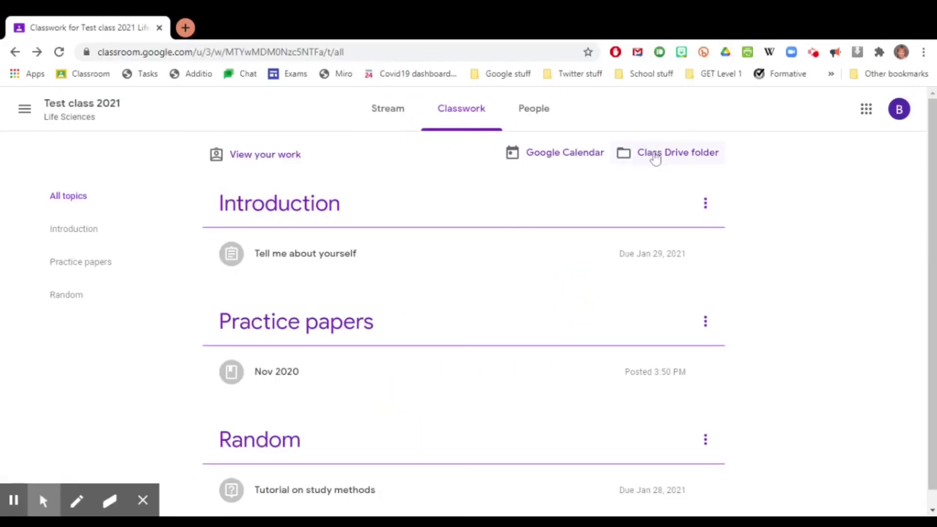
# View the files in the class Drive folder and return to the classwork page.
pyautogui.click(655, 154)
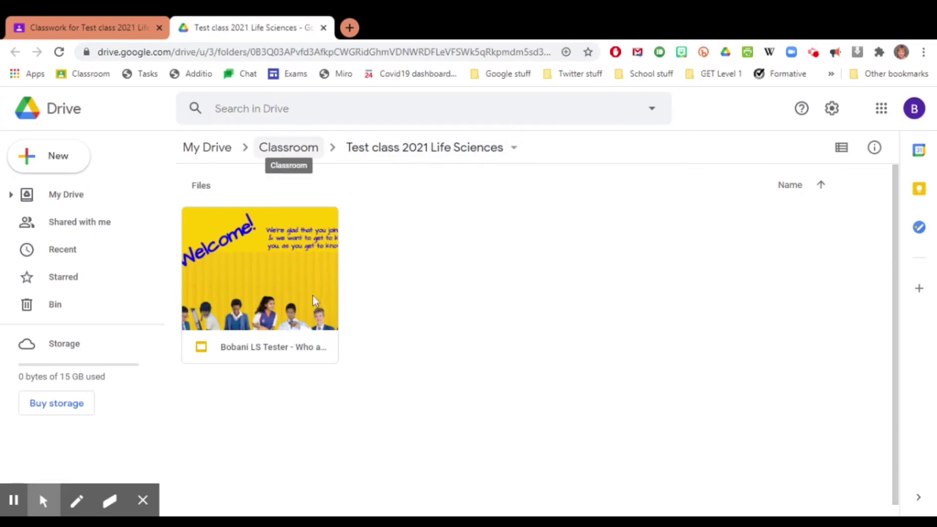
pyautogui.hotkey('ctrl', 'w')
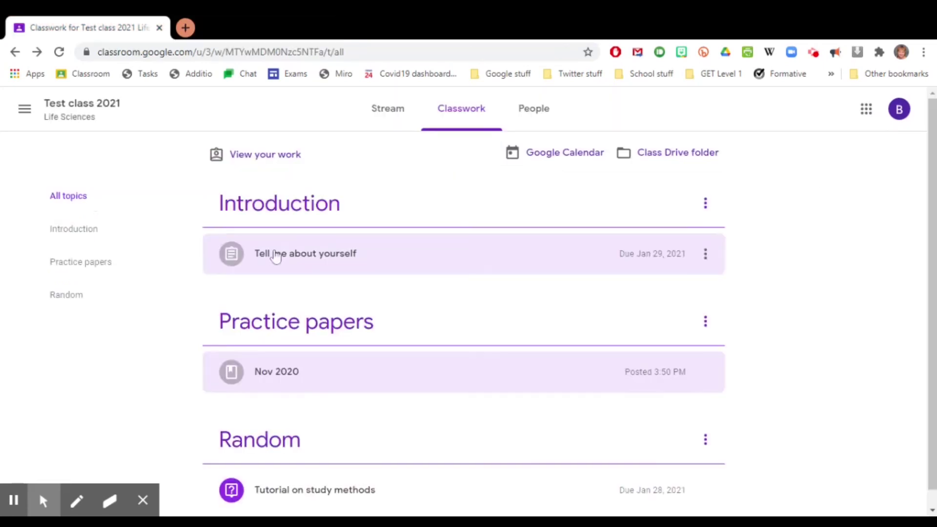
# Open the Tell me about yourself assignment and examine its rubric, private comment field and class comment field.
pyautogui.click(275, 254)
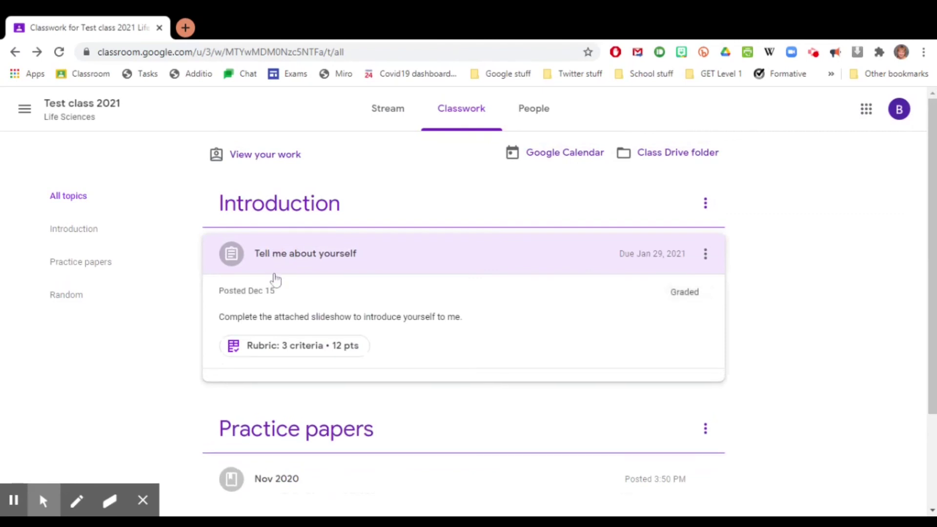
pyautogui.scroll(-3, 273, 278)
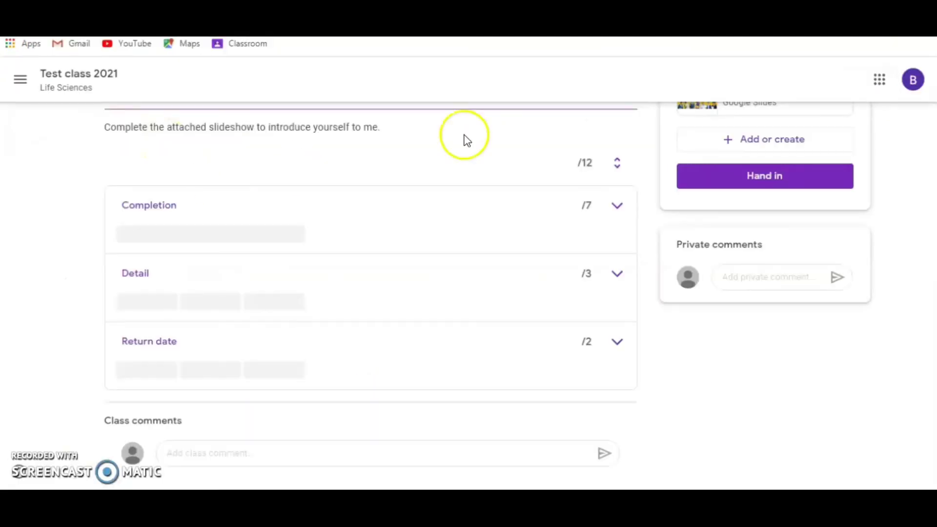
pyautogui.click(763, 280)
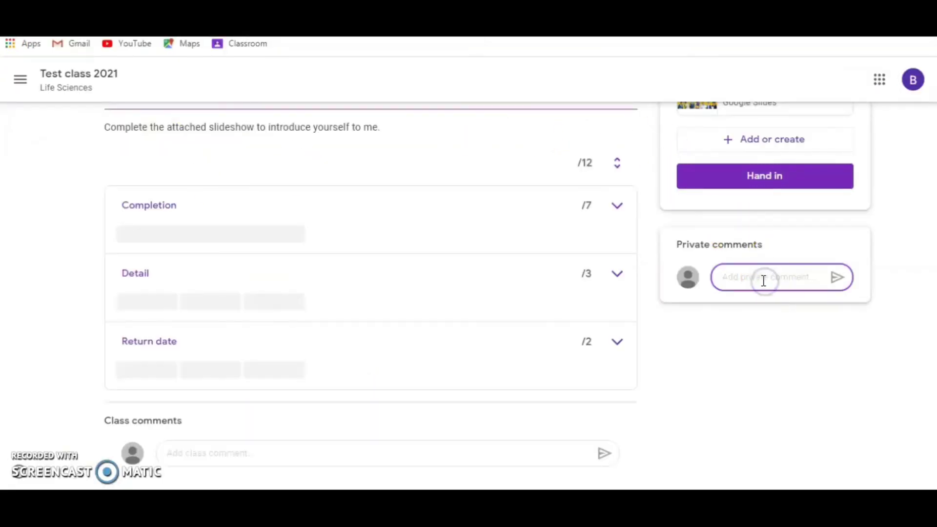
pyautogui.scroll(2, 764, 278)
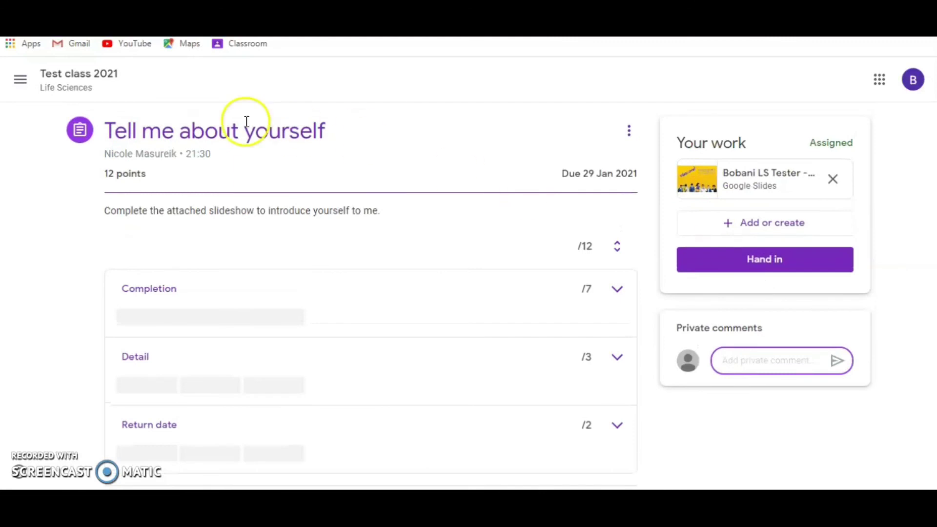
pyautogui.click(740, 360)
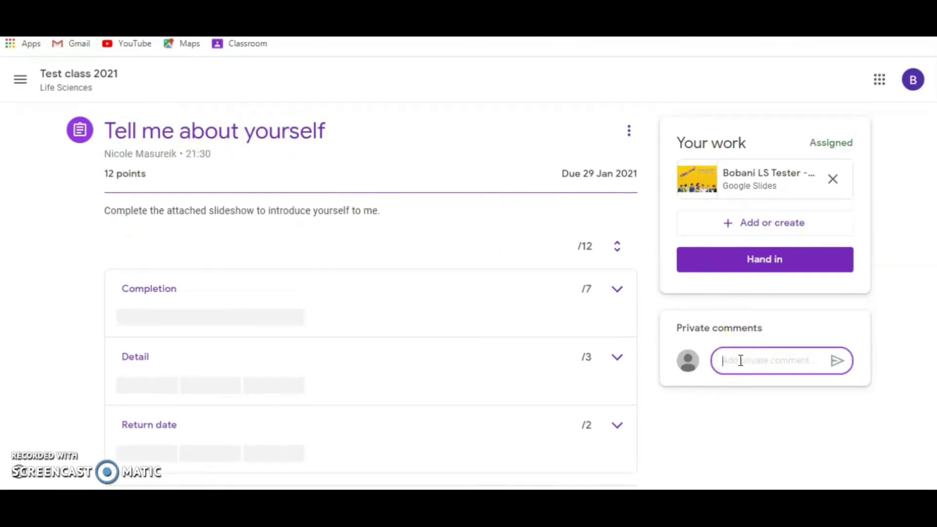
pyautogui.scroll(-2, 740, 360)
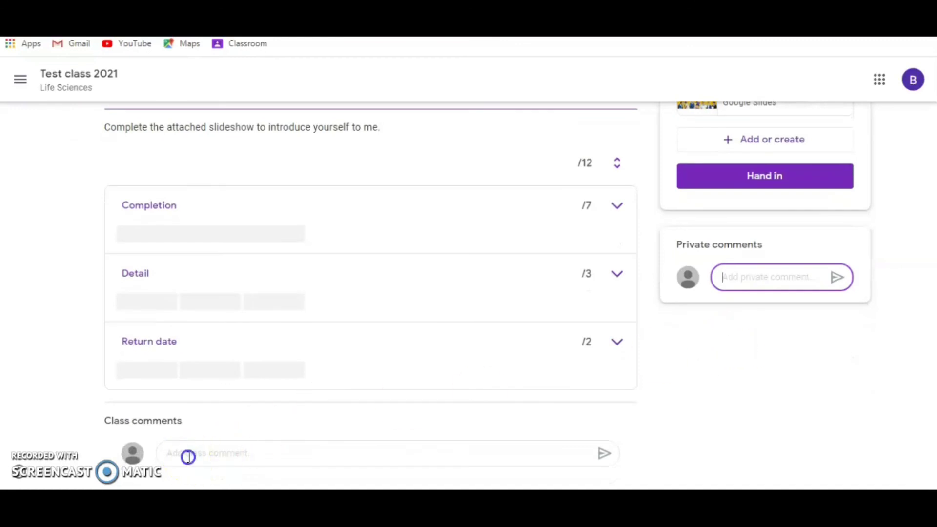
pyautogui.click(190, 457)
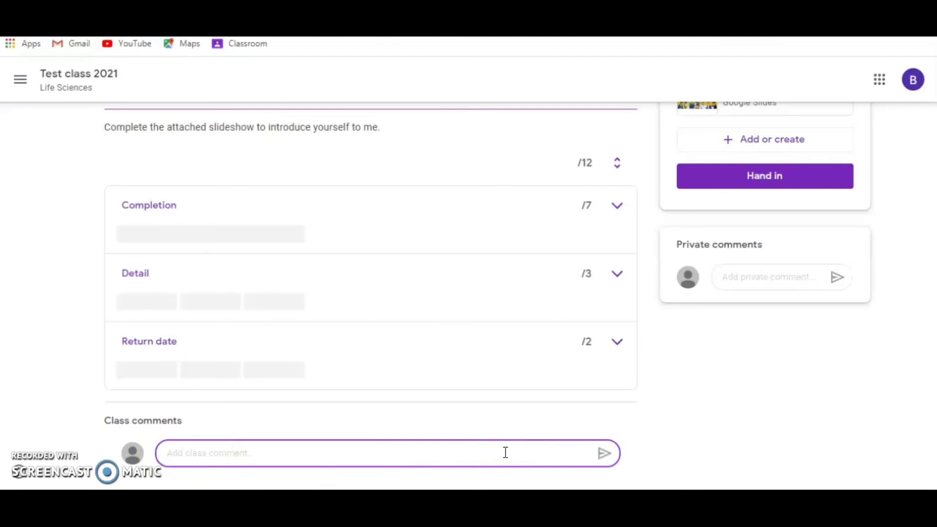
# Post the private comment "Please help... I don't understand what I need to do." on the Tell me about yourself assignment.
pyautogui.click(746, 277)
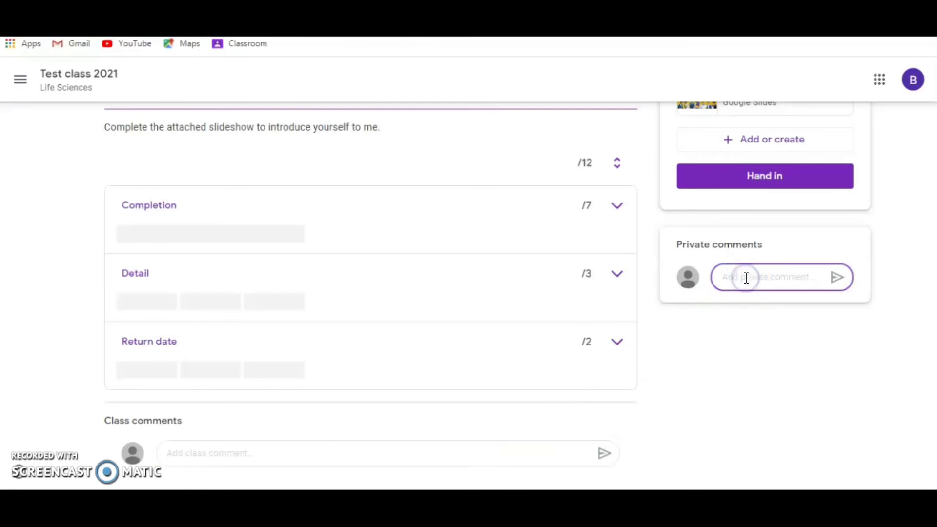
pyautogui.write("Please help... I don't understa")
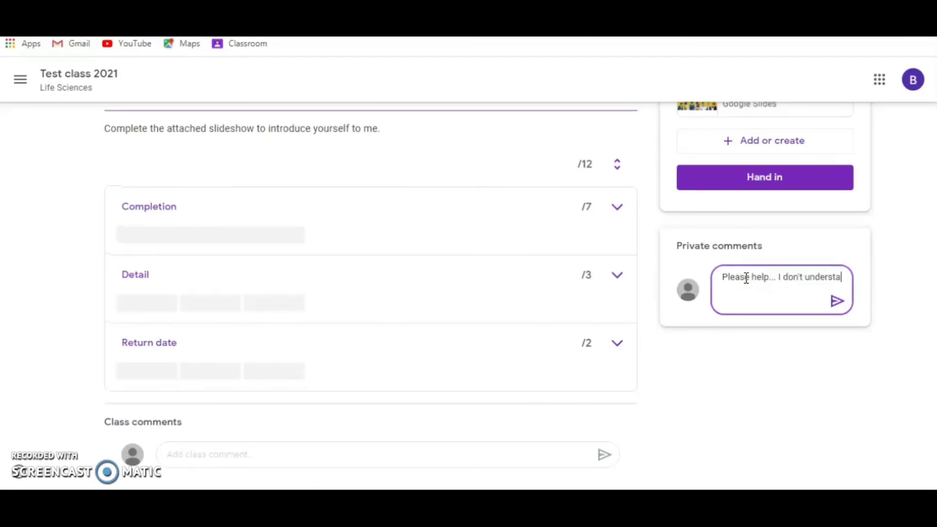
pyautogui.write('nd what I need ')
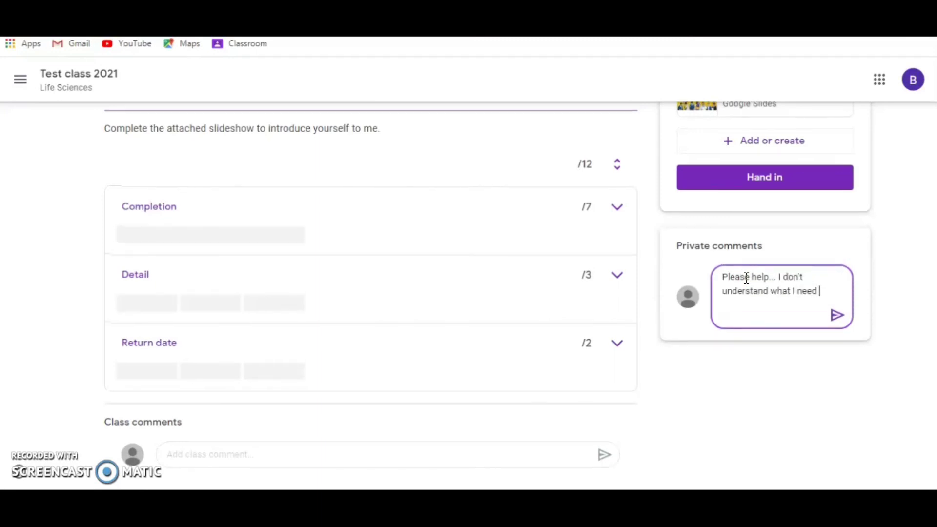
pyautogui.write('to do.')
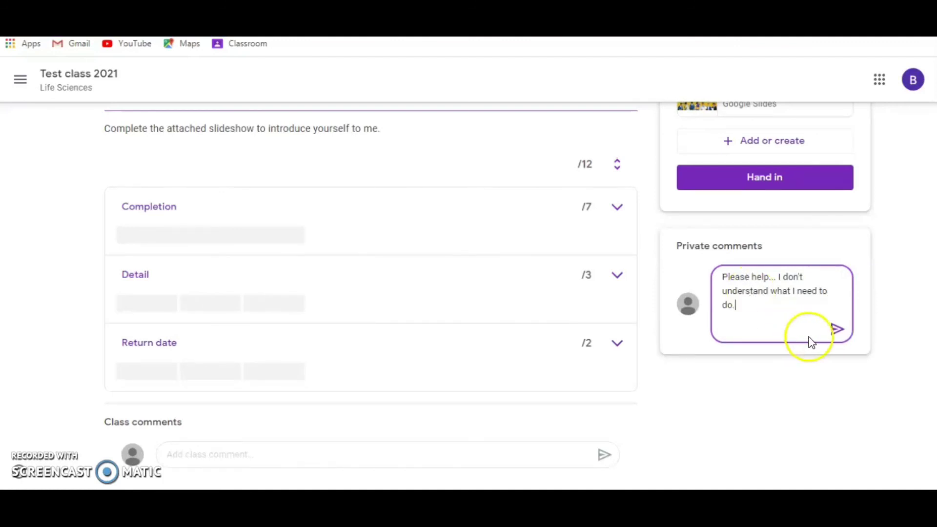
pyautogui.click(835, 328)
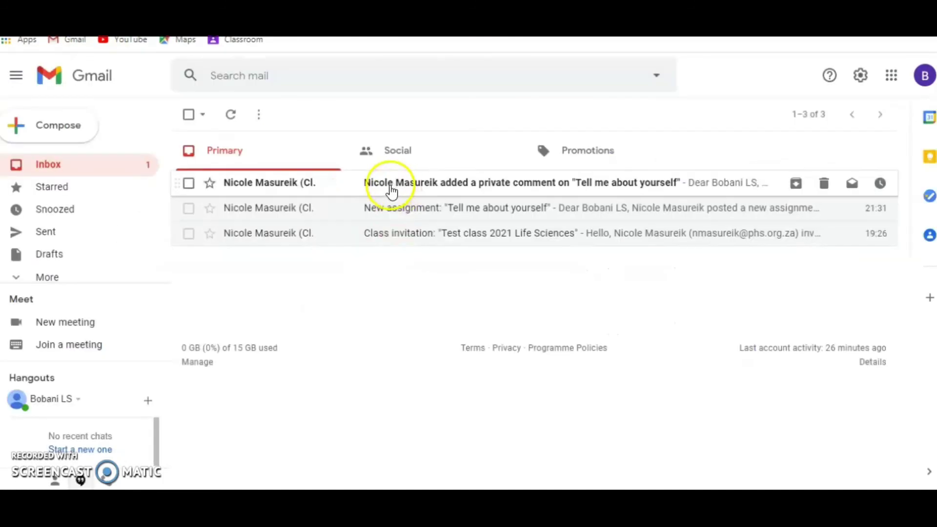
# In Gmail, read the notification of the teacher's private comment on Tell me about yourself and follow its reply link to the assignment's comments.
pyautogui.click(419, 192)
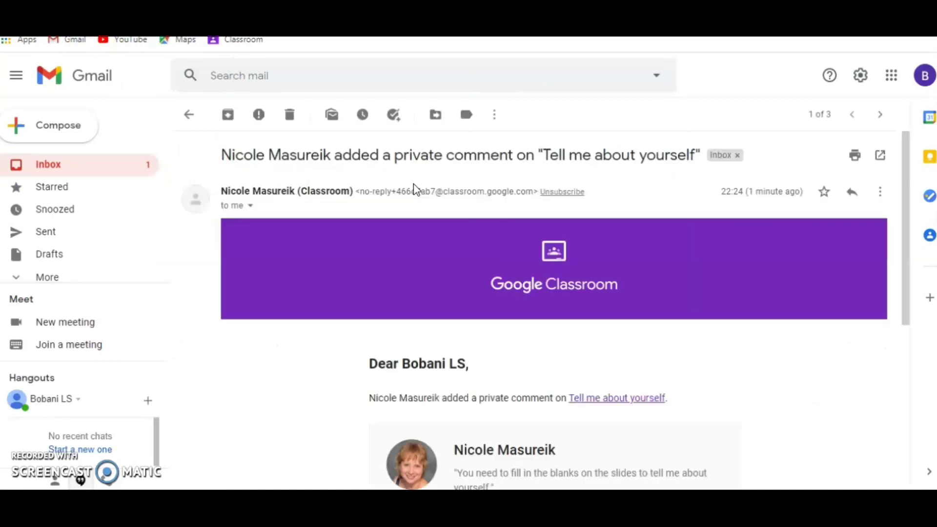
pyautogui.scroll(-3, 706, 421)
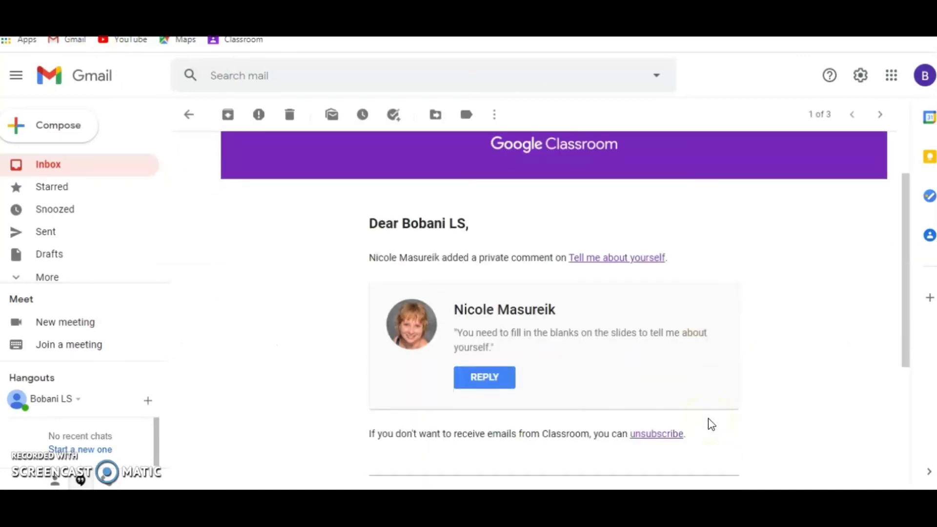
pyautogui.click(475, 380)
pyautogui.scroll(-2, 747, 420)
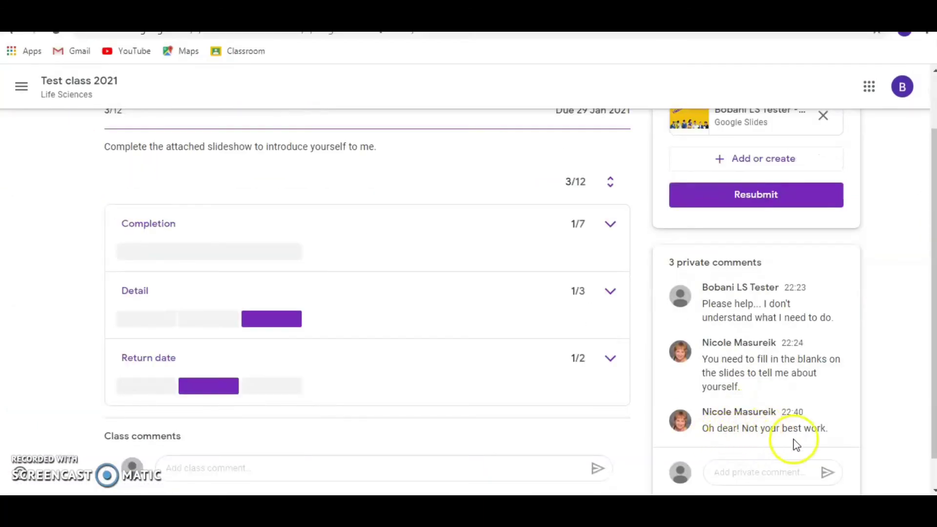